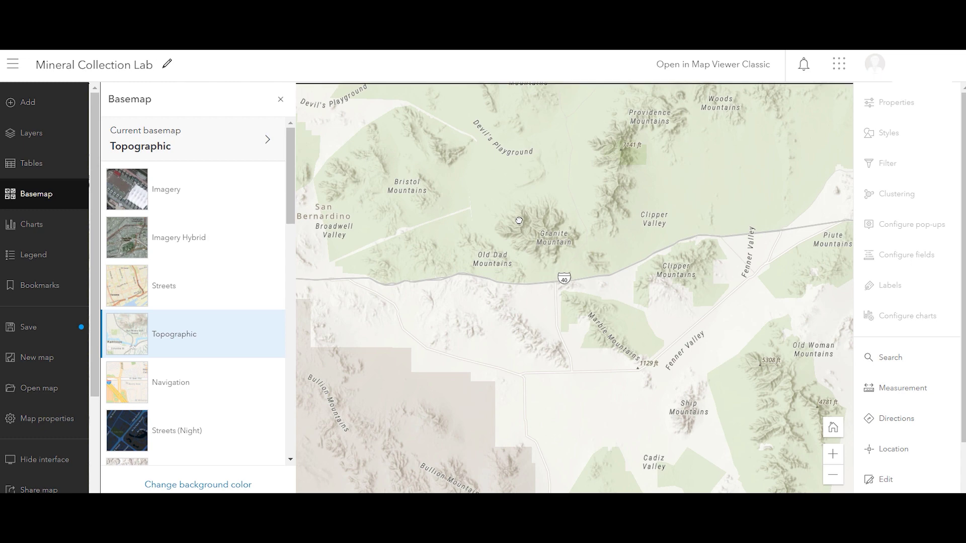
- Preview the desert map: switch the basemap to Imagery, add Collector Name and outline an offline area
drag(516, 216, 491, 207)
click(219, 192)
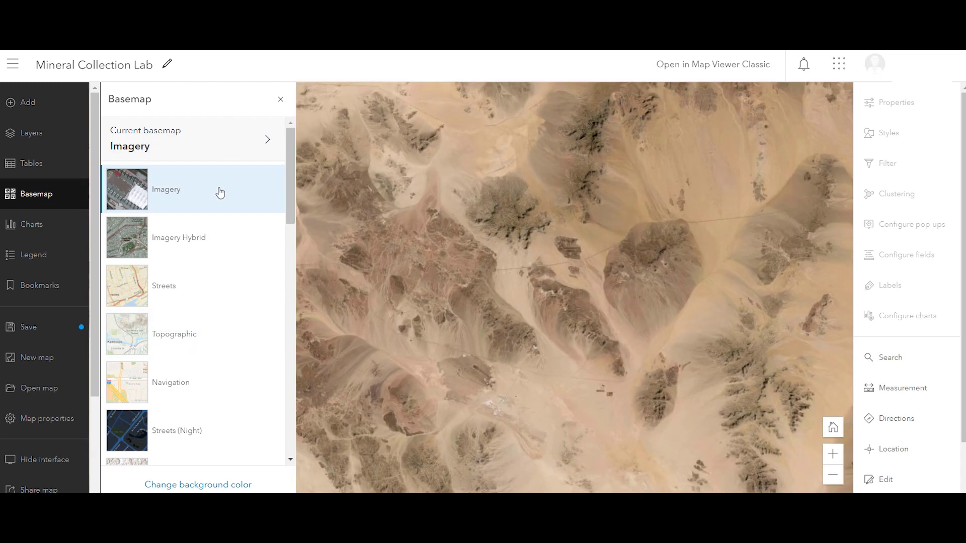
drag(502, 252, 481, 198)
drag(649, 354, 635, 374)
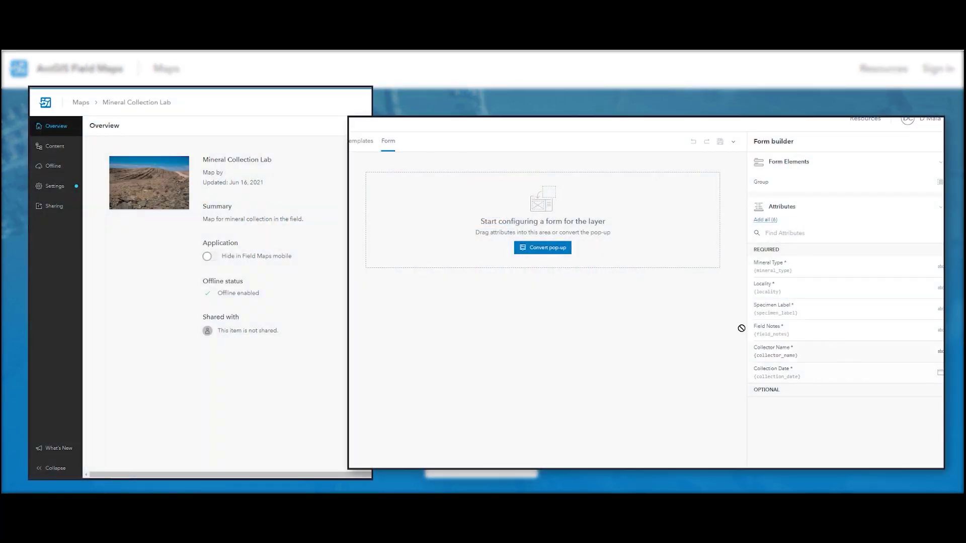
drag(557, 226, 559, 228)
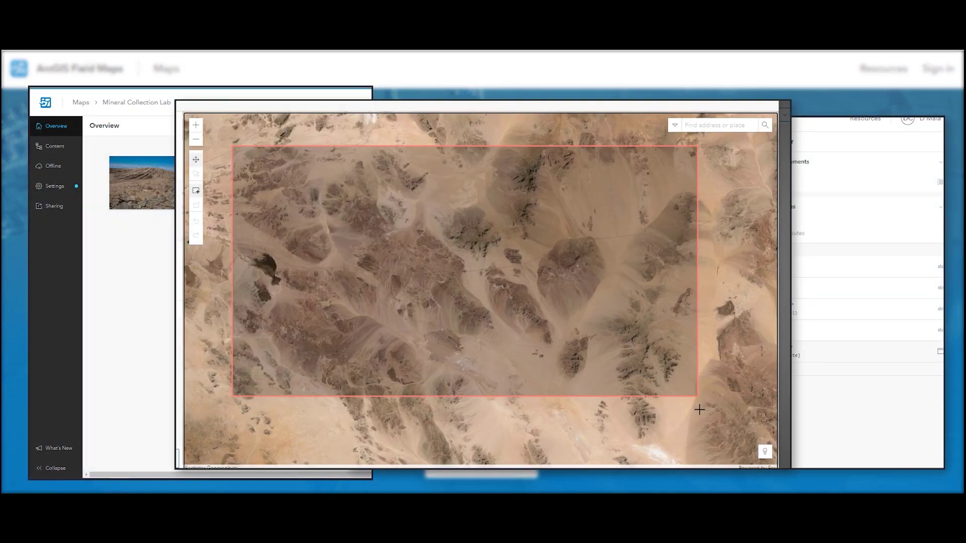
drag(701, 395, 707, 430)
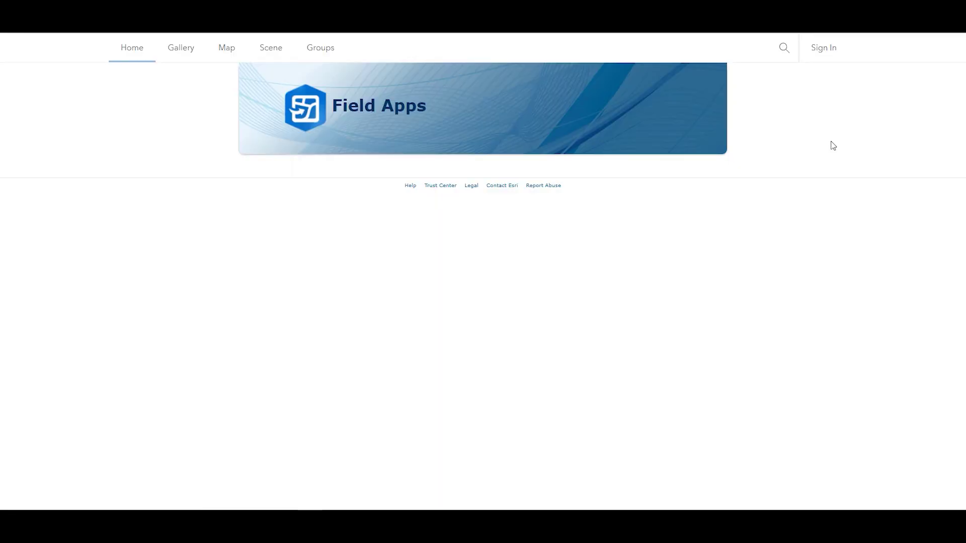
- Sign in, then open the Mineral Collection Lab item page from My Content
click(821, 55)
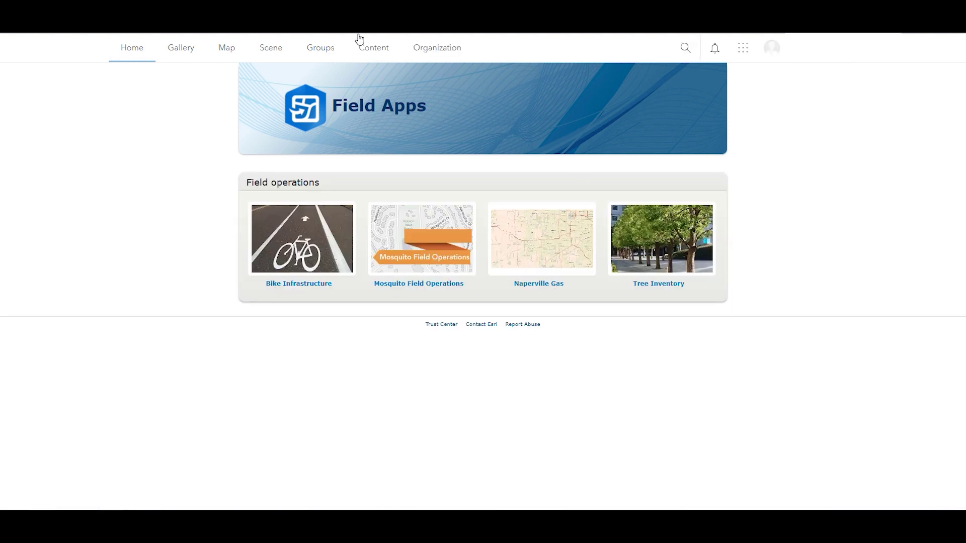
click(372, 46)
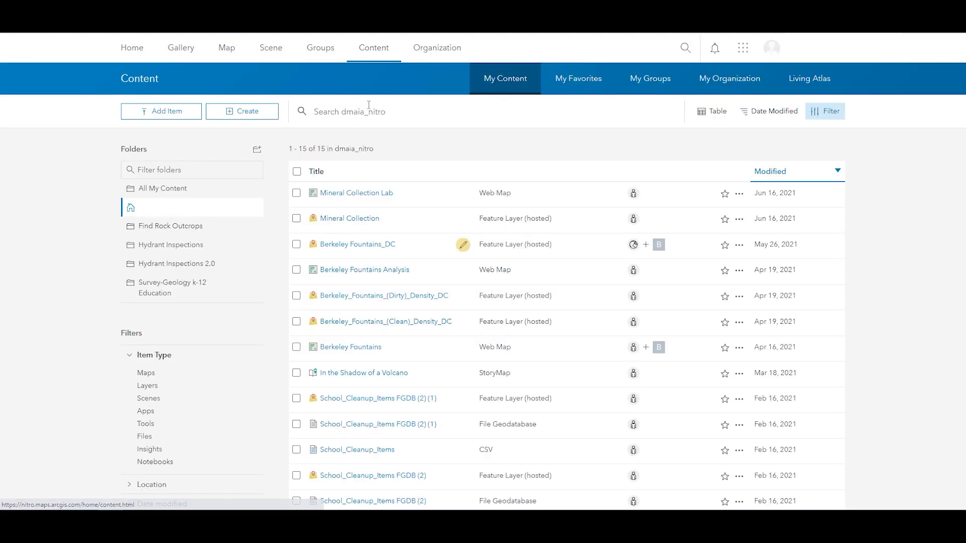
click(361, 192)
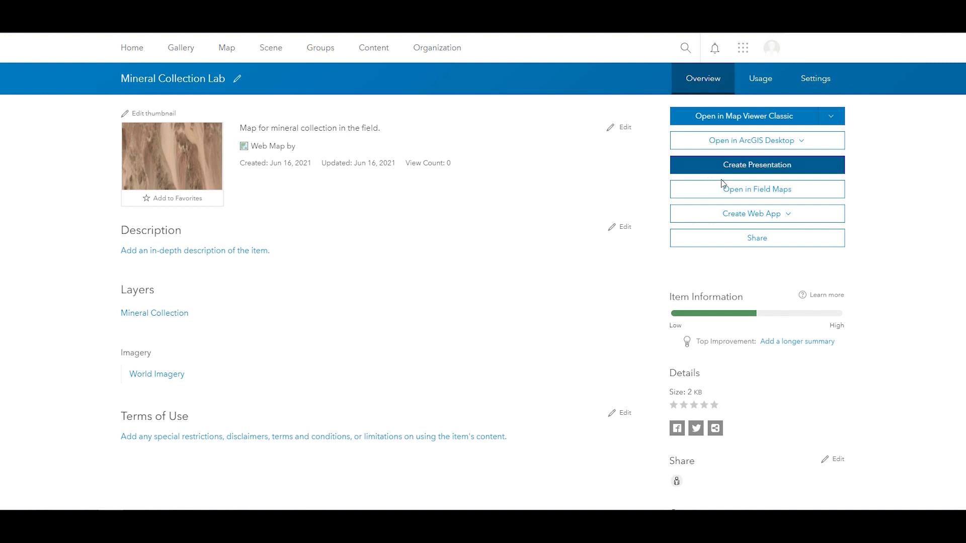
- Open Mineral Collection Lab in Field Maps and swap its aerial thumbnail for the desert landscape photo
click(711, 189)
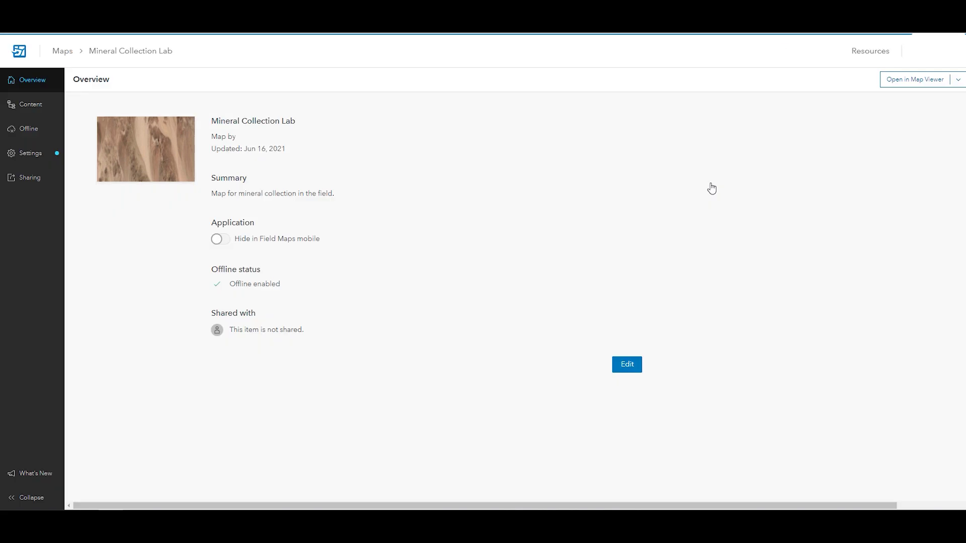
mouse_move(179, 153)
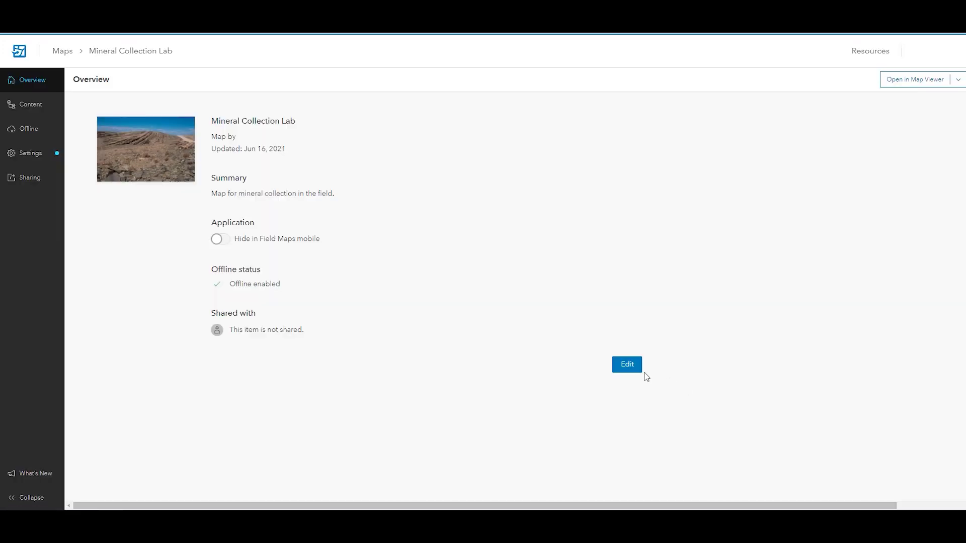
- In the form builder, add Collector Name, Collection Date, Locality and Mineral Type in order
click(53, 104)
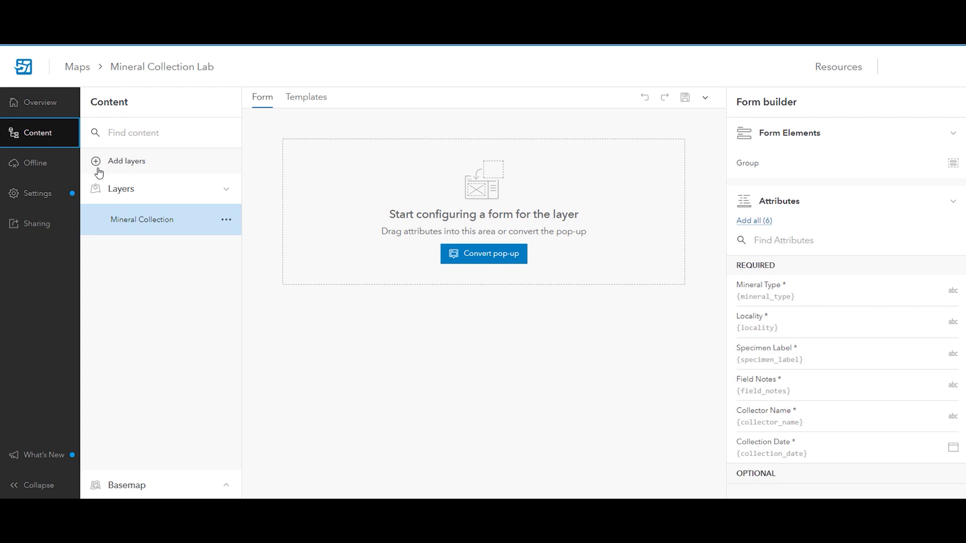
click(132, 223)
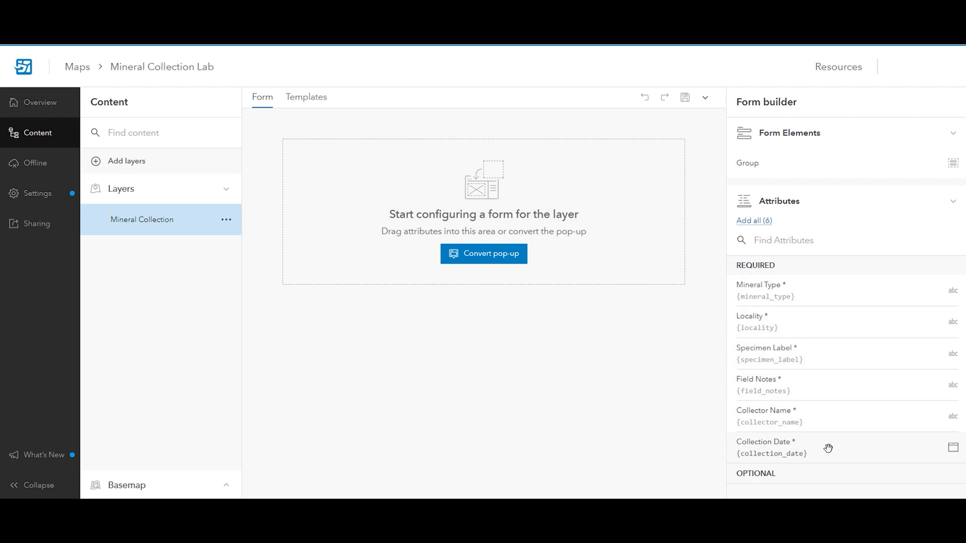
drag(825, 420, 485, 229)
drag(779, 416, 530, 246)
drag(789, 327, 653, 304)
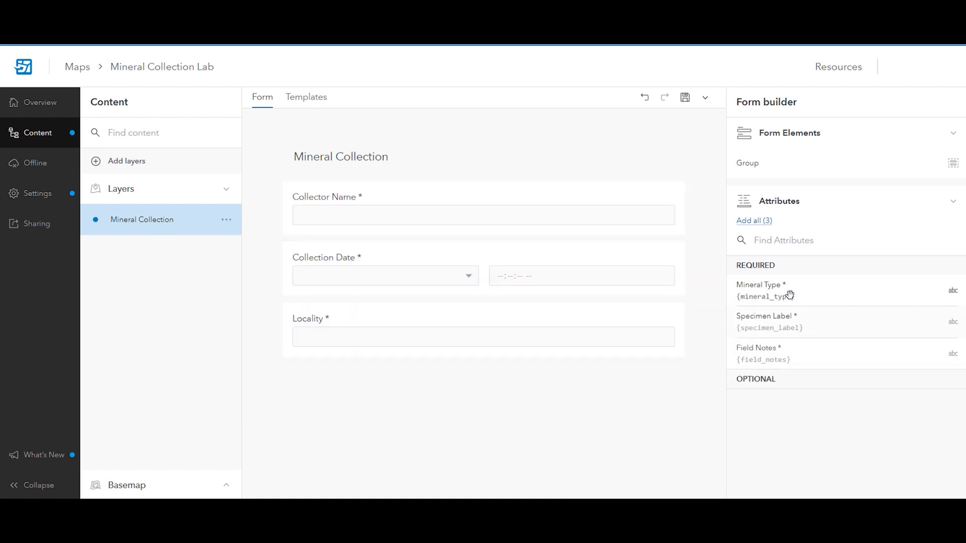
drag(789, 295, 569, 440)
scroll(702, 362, up, 2)
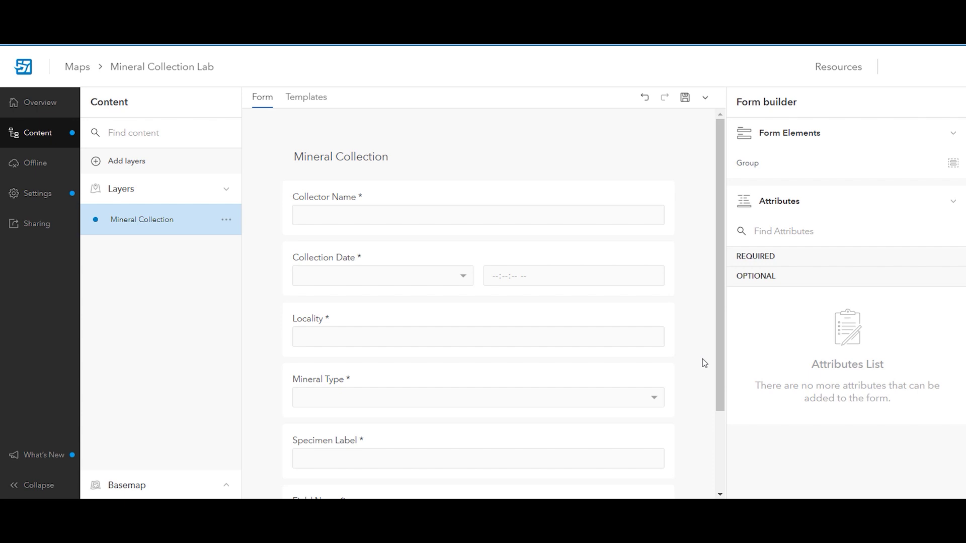
- Display the Mineral Type field as radio buttons
click(631, 378)
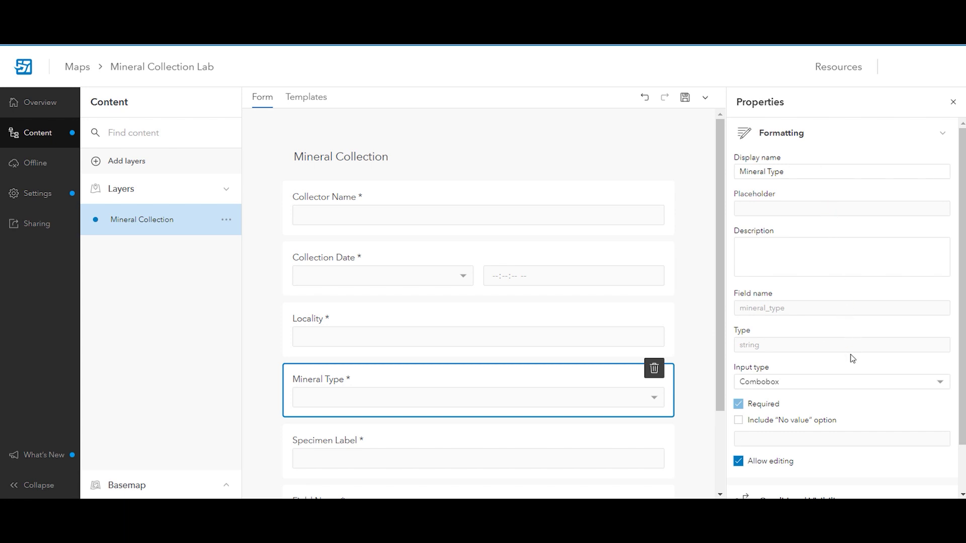
click(848, 382)
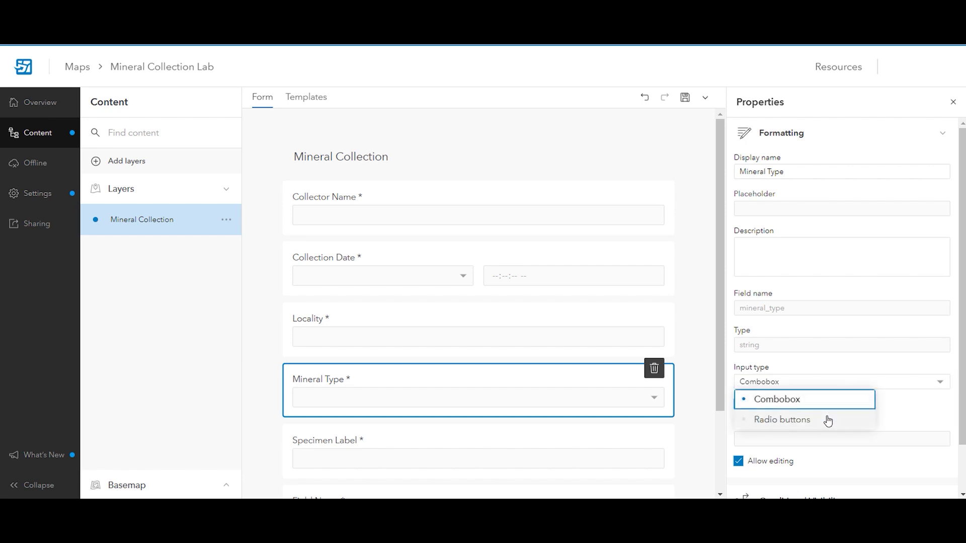
click(828, 421)
scroll(692, 375, down, 3)
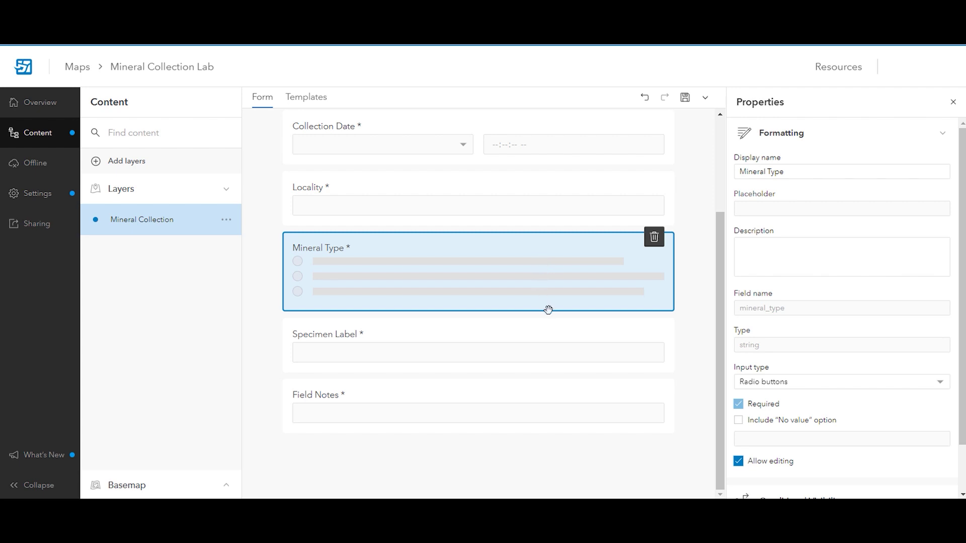
- Paste example guidance into the Field Notes description: other minerals, weather, landscape features, group members
click(553, 385)
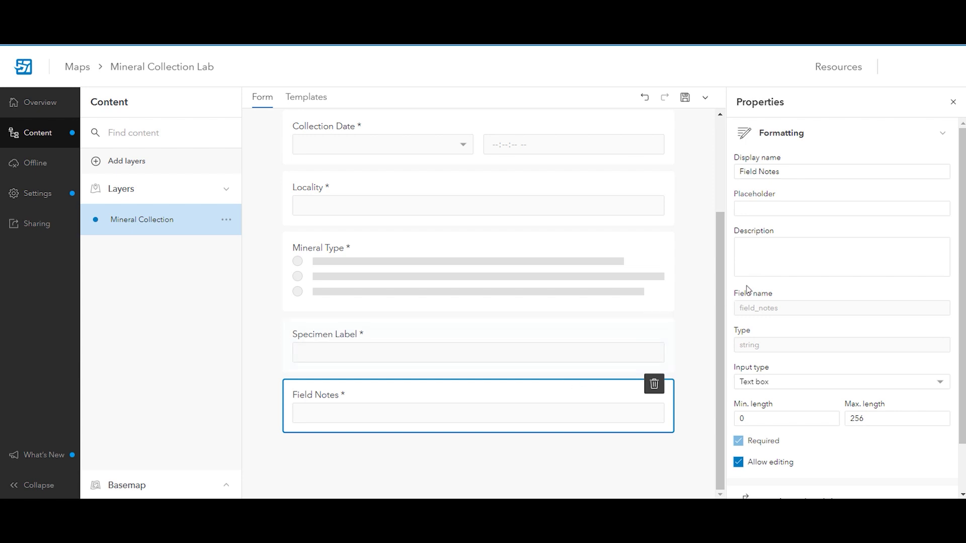
click(760, 243)
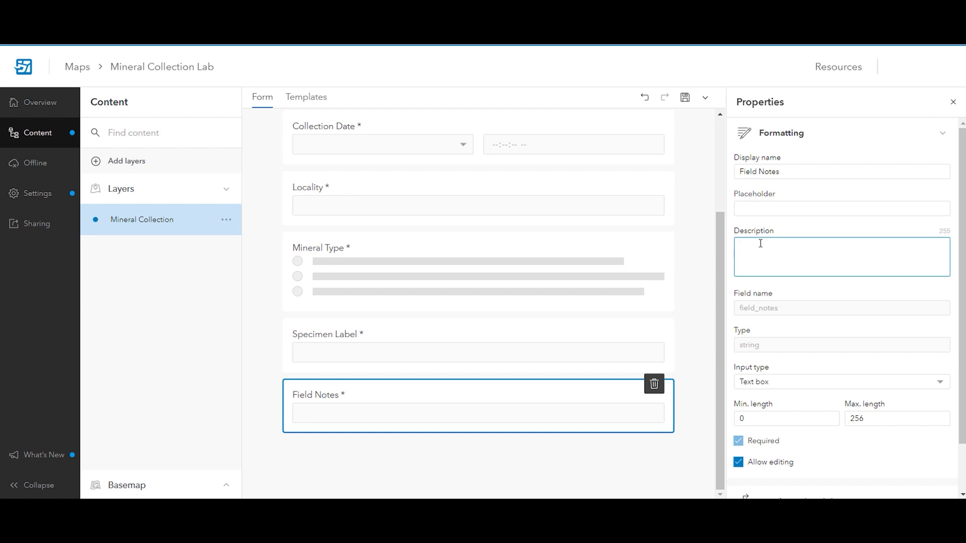
right_click(760, 243)
click(797, 347)
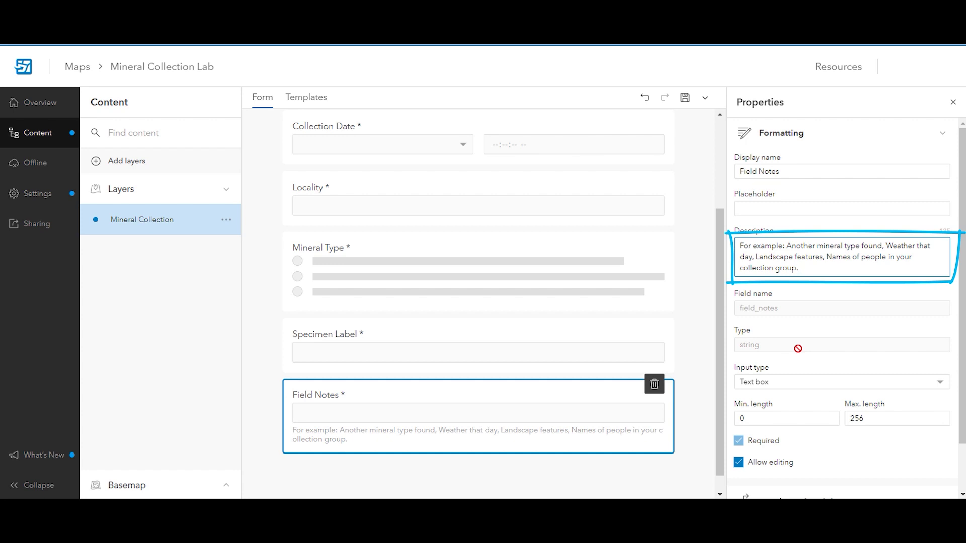
- Append 'Form' to the form title, making it 'Mineral Collection Form', and save the form
scroll(584, 179, up, 3)
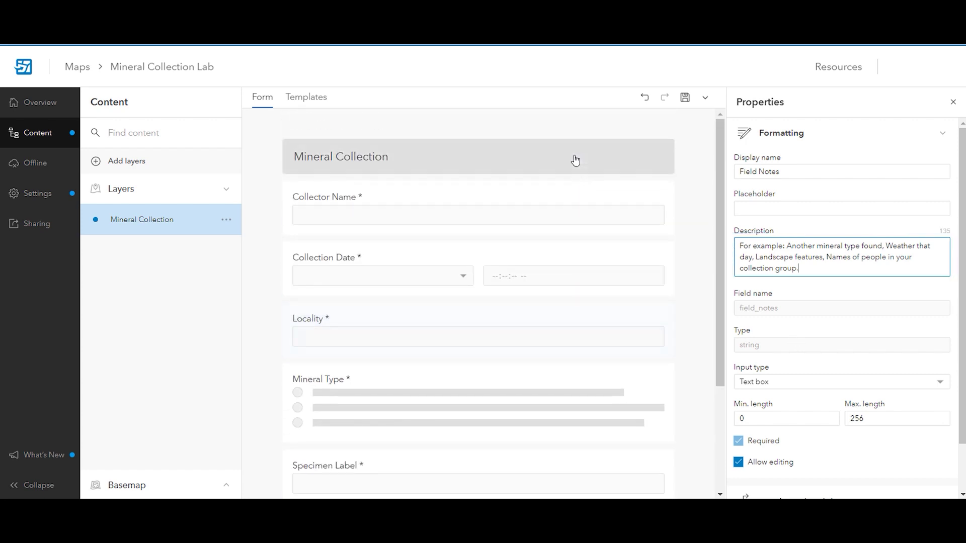
click(571, 157)
click(818, 181)
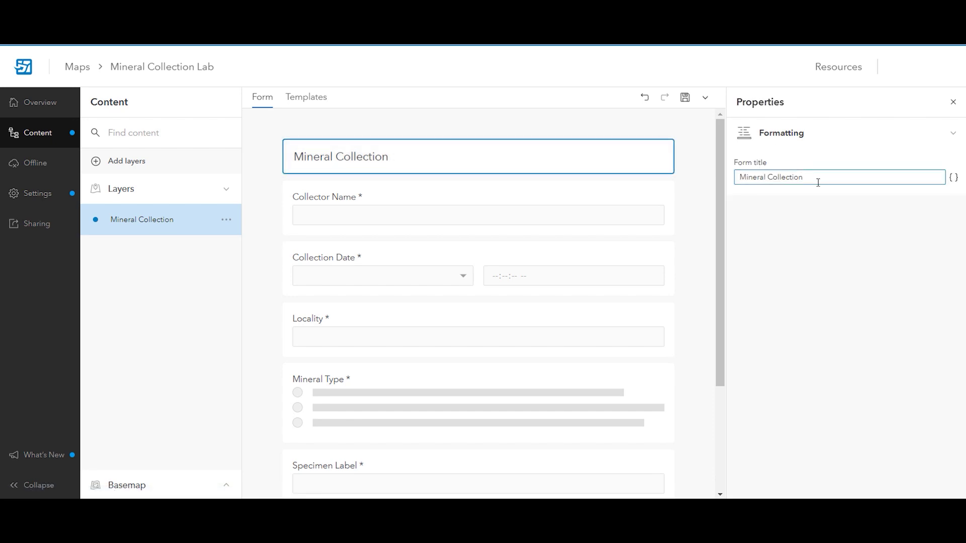
text(Form)
click(689, 150)
drag(719, 152, 733, 254)
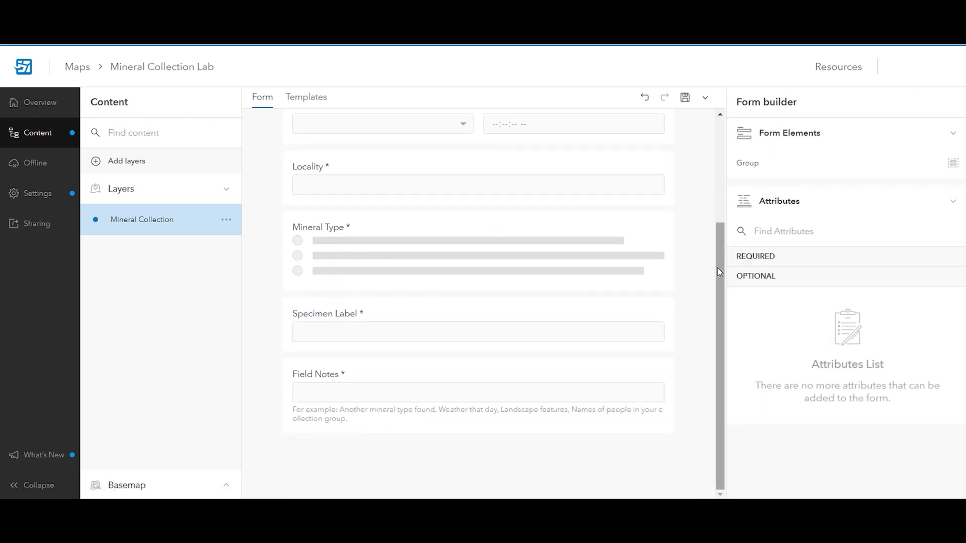
drag(720, 268, 718, 187)
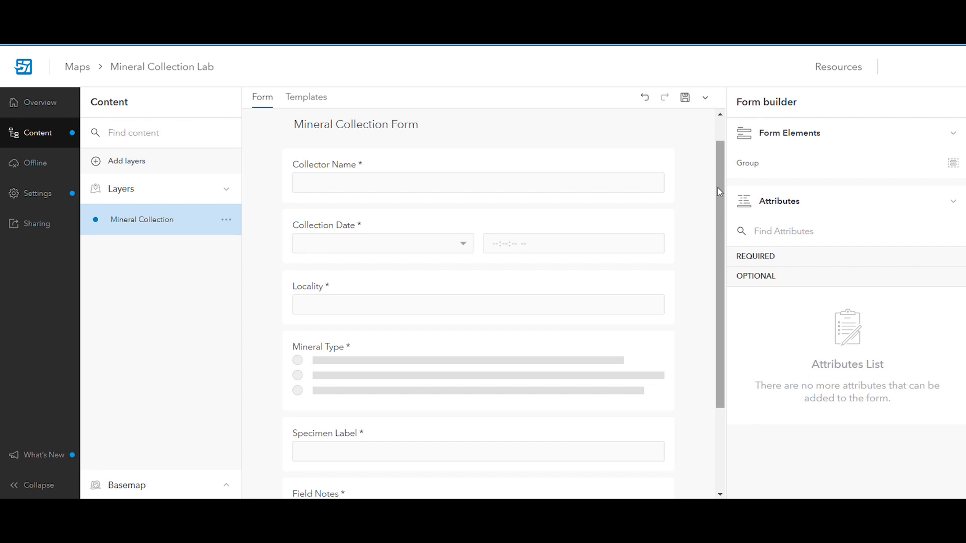
click(692, 97)
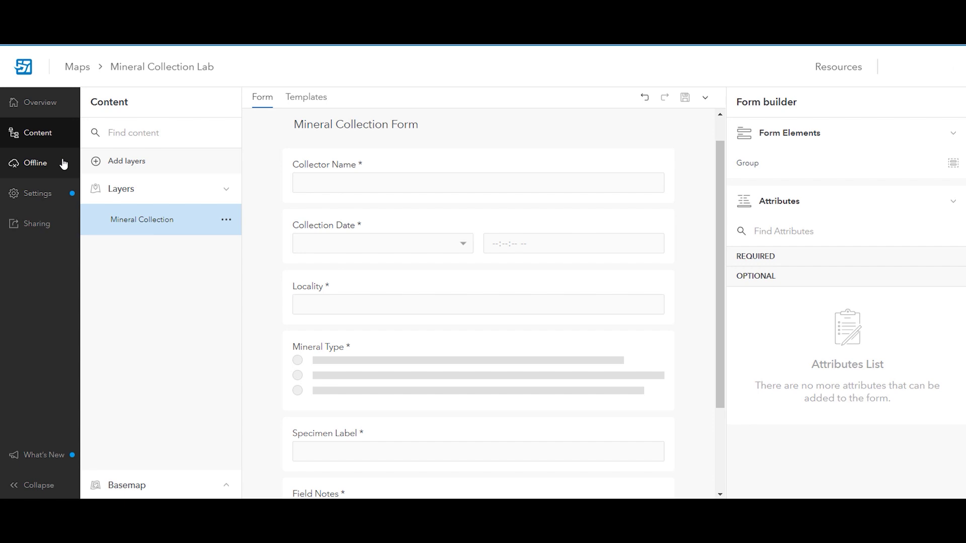
- Create a new offline map area and name it 'Mineral Collection Area'
click(63, 163)
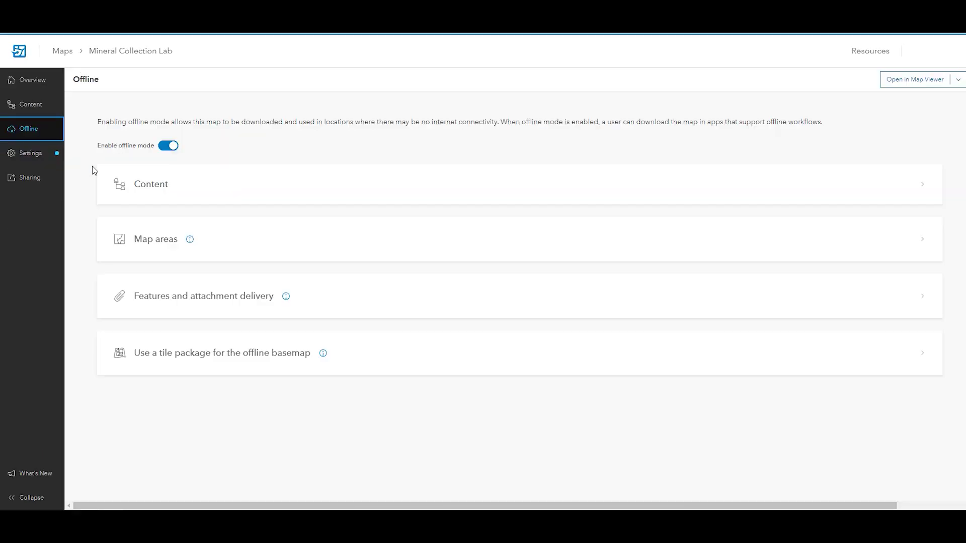
click(156, 242)
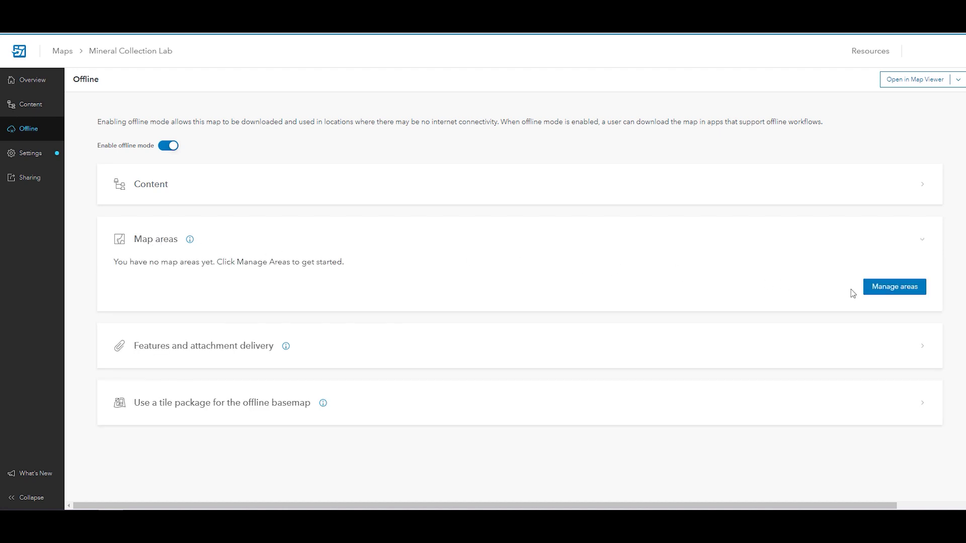
click(886, 288)
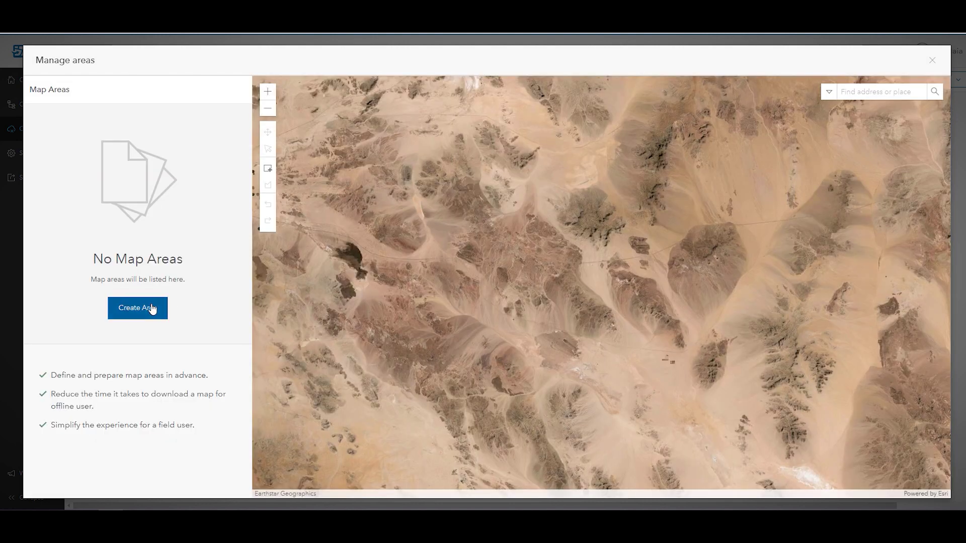
click(152, 309)
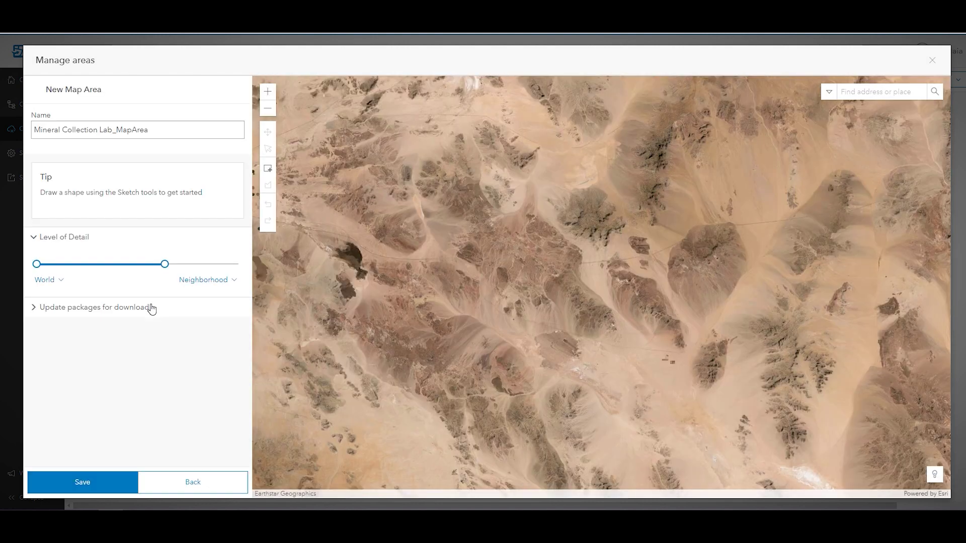
click(174, 132)
double_click(108, 134)
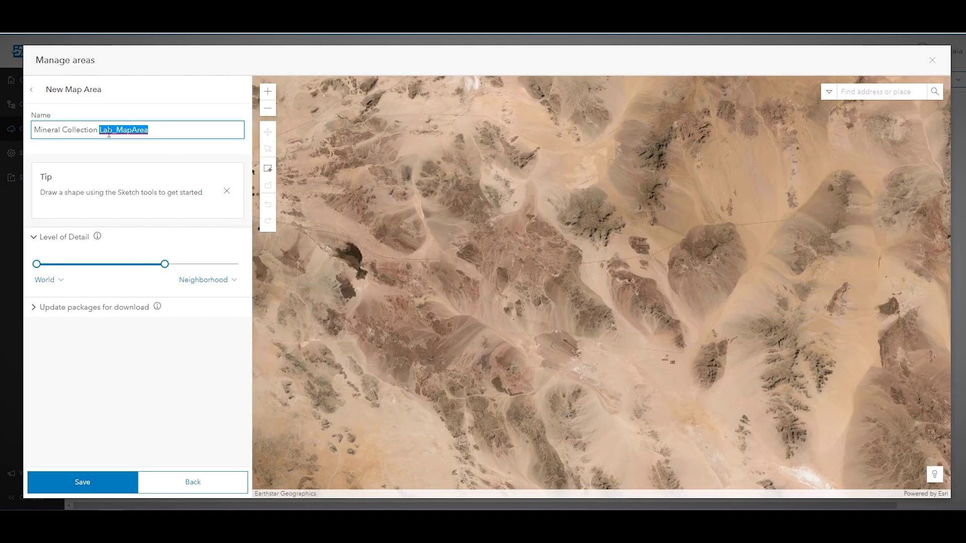
text(Area)
- Draw the area as a rectangle over the desert terrain, then save it
click(270, 171)
mouse_move(309, 116)
mouse_down()
mouse_move(514, 171)
mouse_move(756, 272)
mouse_move(834, 351)
mouse_move(867, 448)
mouse_up()
click(98, 479)
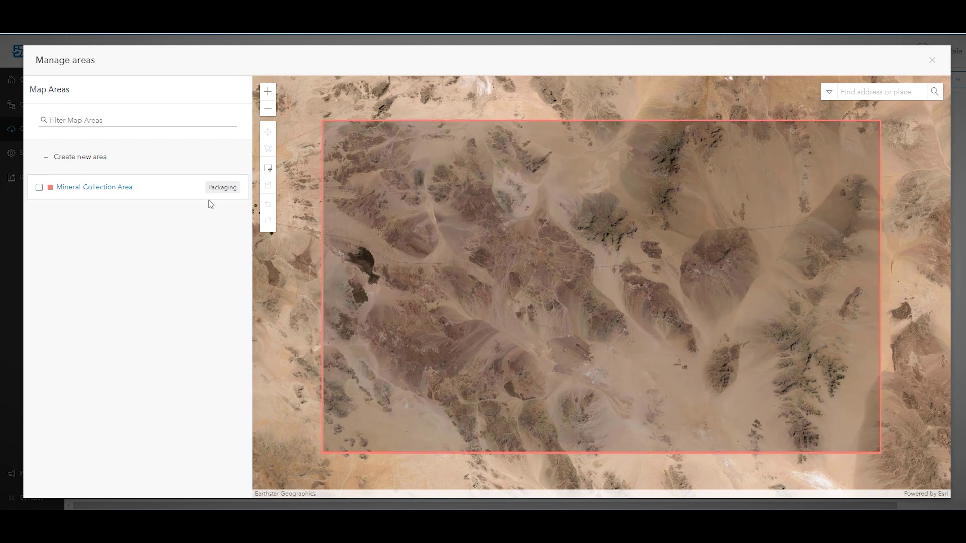
click(934, 65)
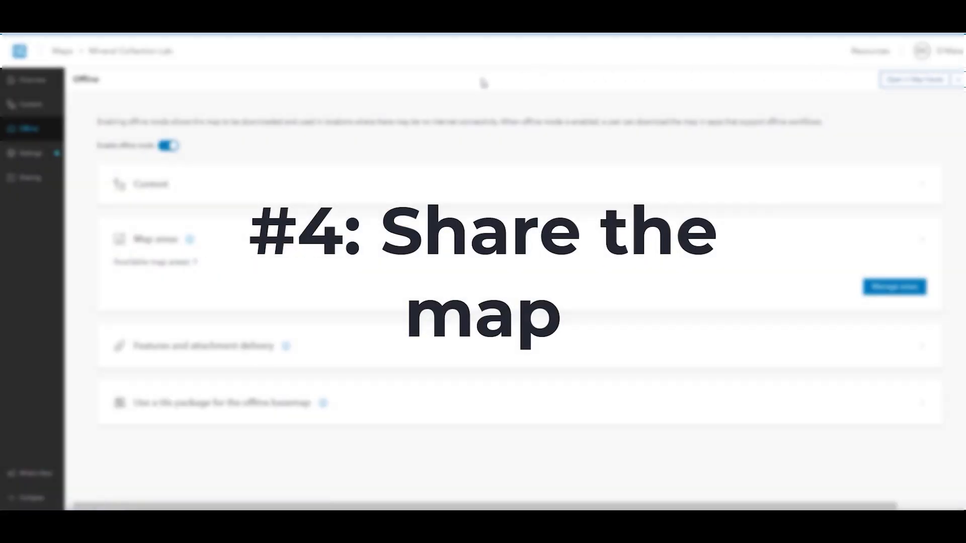
- Set the map's sharing level to Organization and save it
click(50, 179)
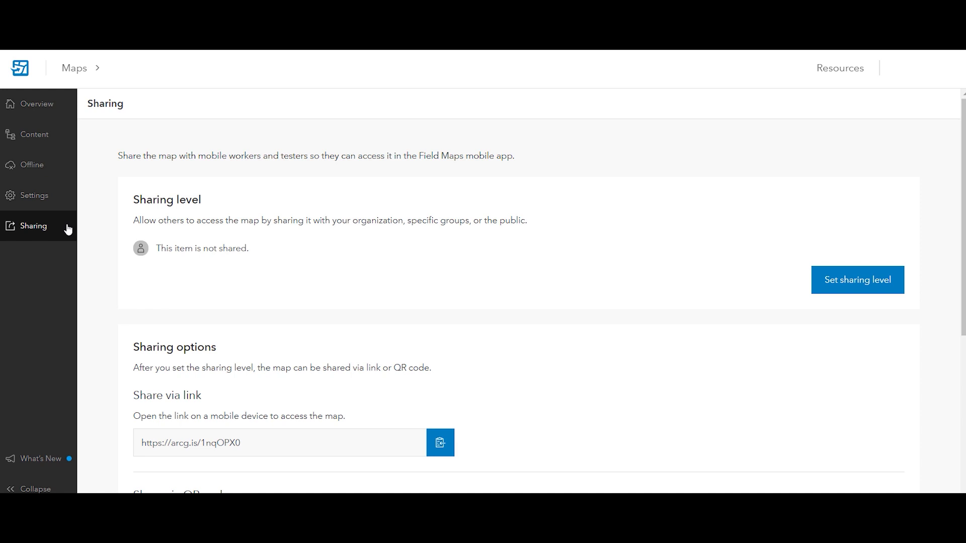
click(831, 281)
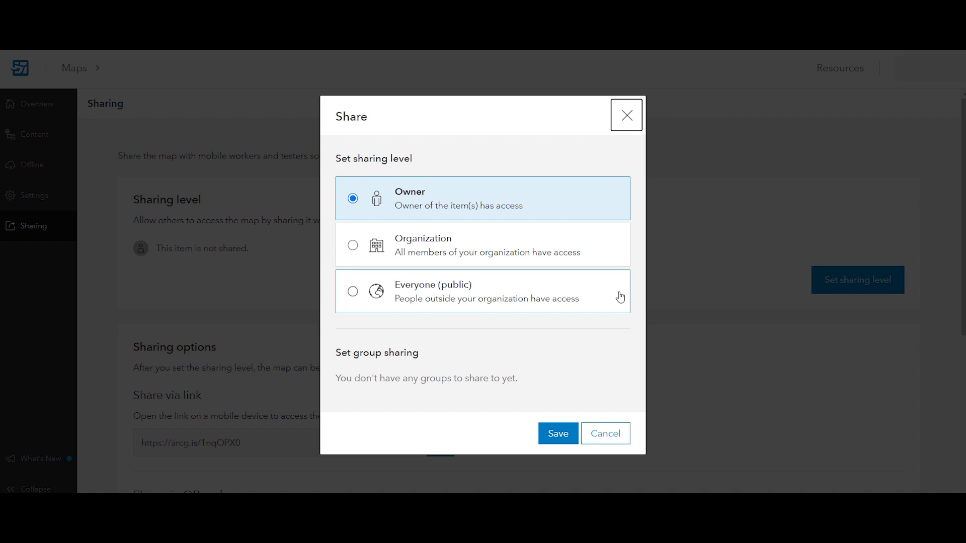
click(612, 263)
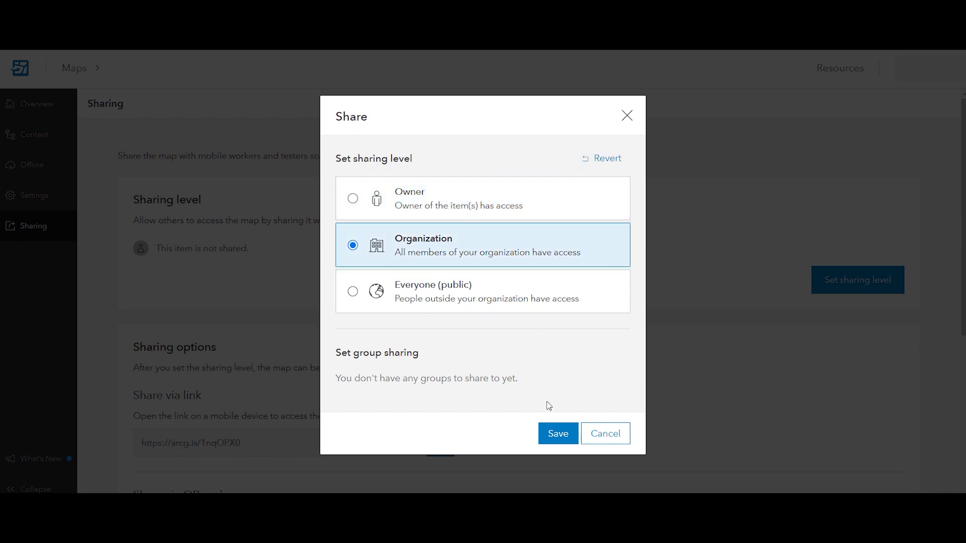
click(559, 434)
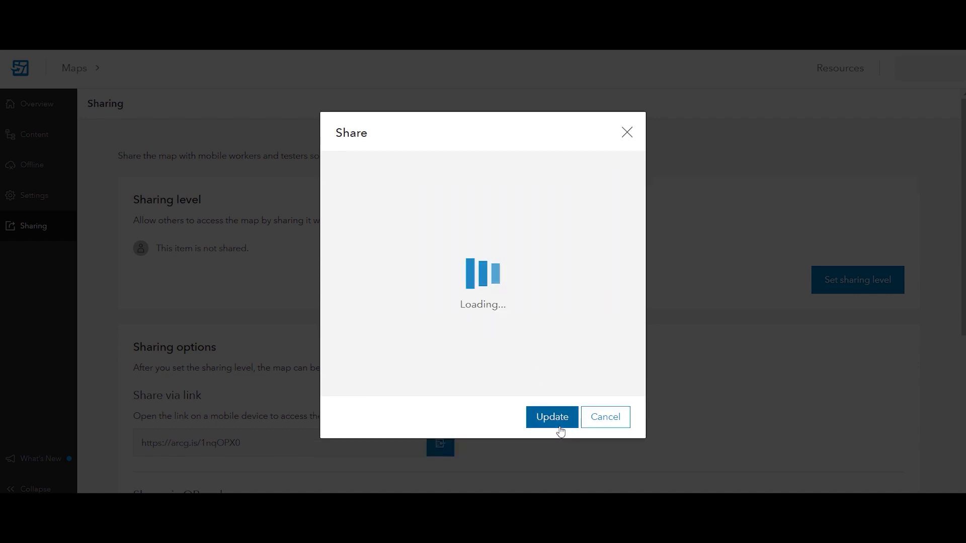